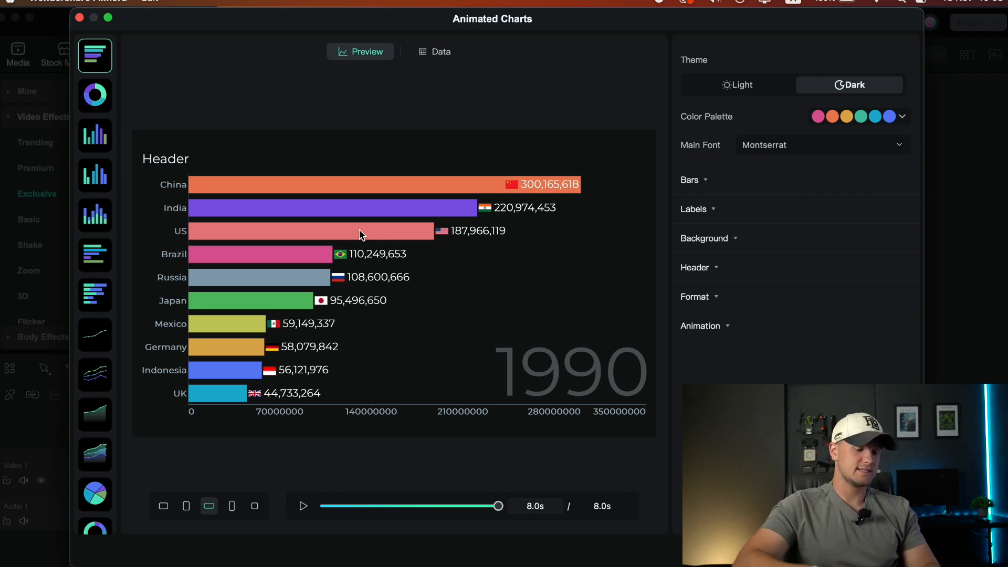
Try the donut race, column and grouped column charts and settle on the stacked column chart
{"action": "left_click", "coordinate": [105, 99]}
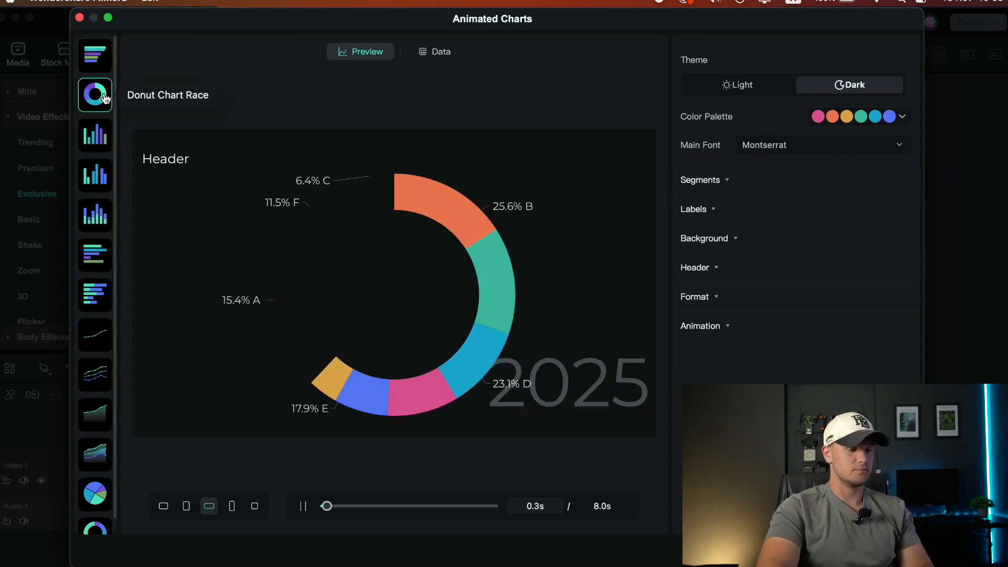
{"action": "left_click", "coordinate": [97, 136]}
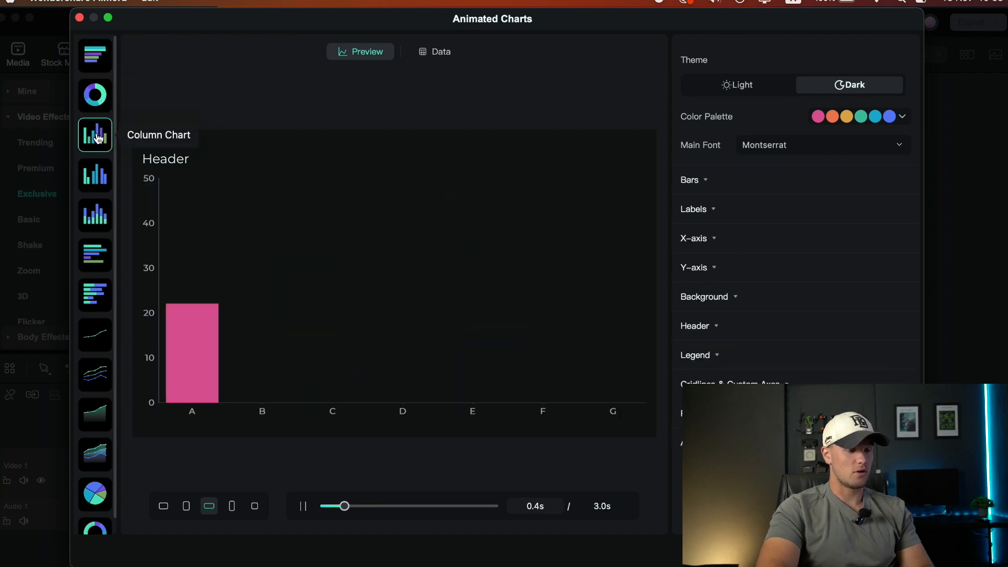
{"action": "left_click", "coordinate": [99, 174]}
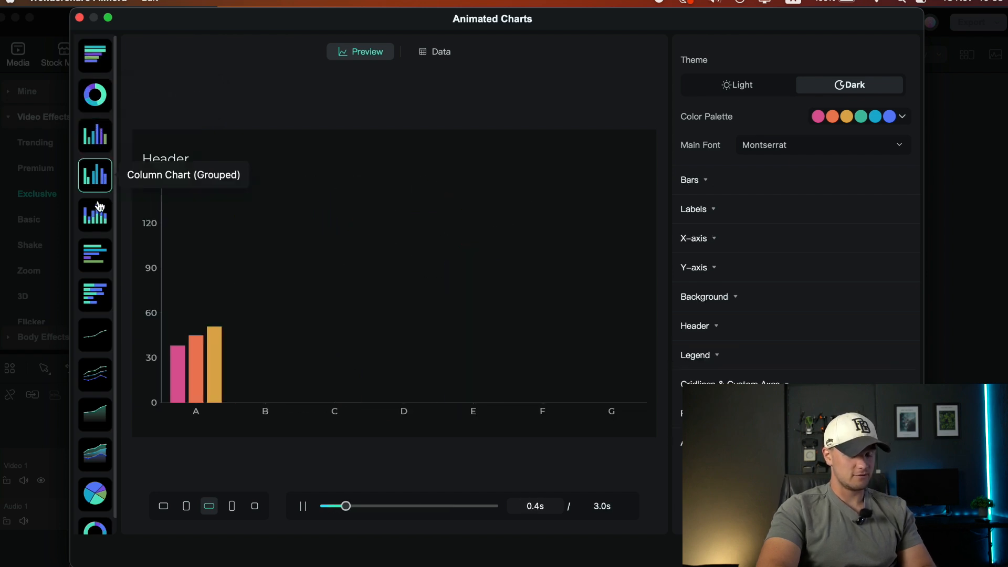
{"action": "left_click", "coordinate": [109, 223]}
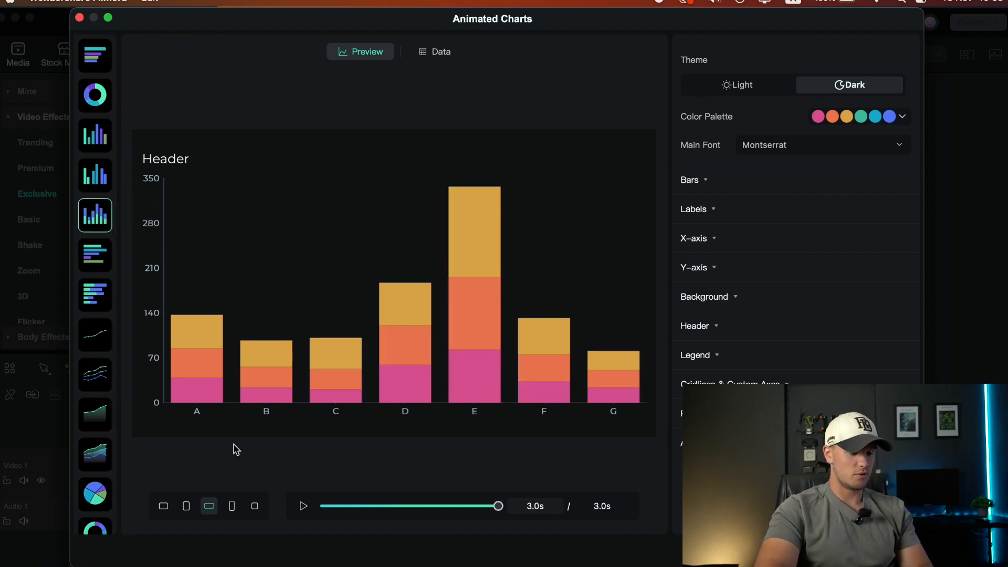
Try the 9:16, 1:1, portrait and 3:2 aspect ratios for the chart and return it to 16:9
{"action": "left_click", "coordinate": [233, 506]}
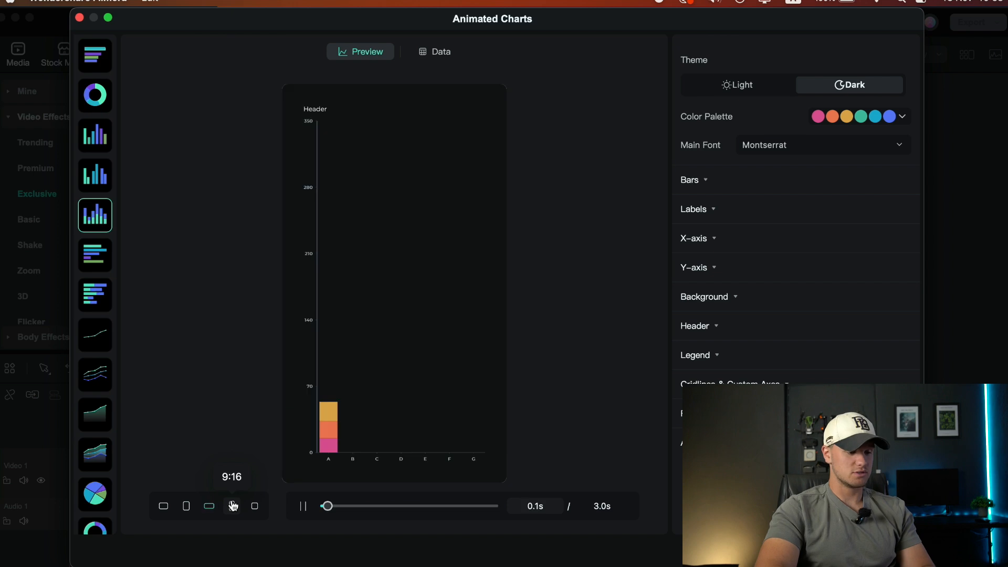
{"action": "left_click", "coordinate": [253, 505]}
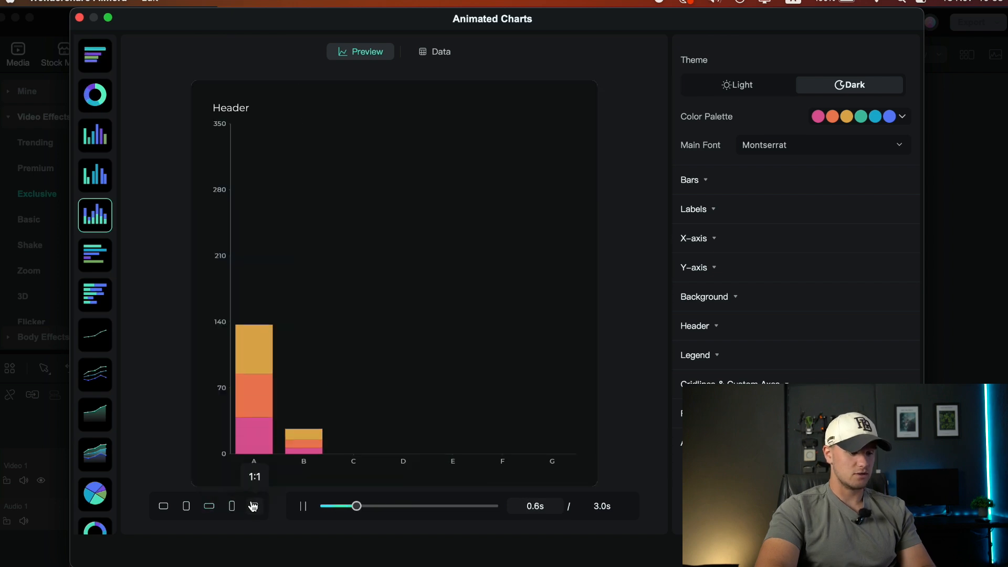
{"action": "left_click", "coordinate": [186, 506]}
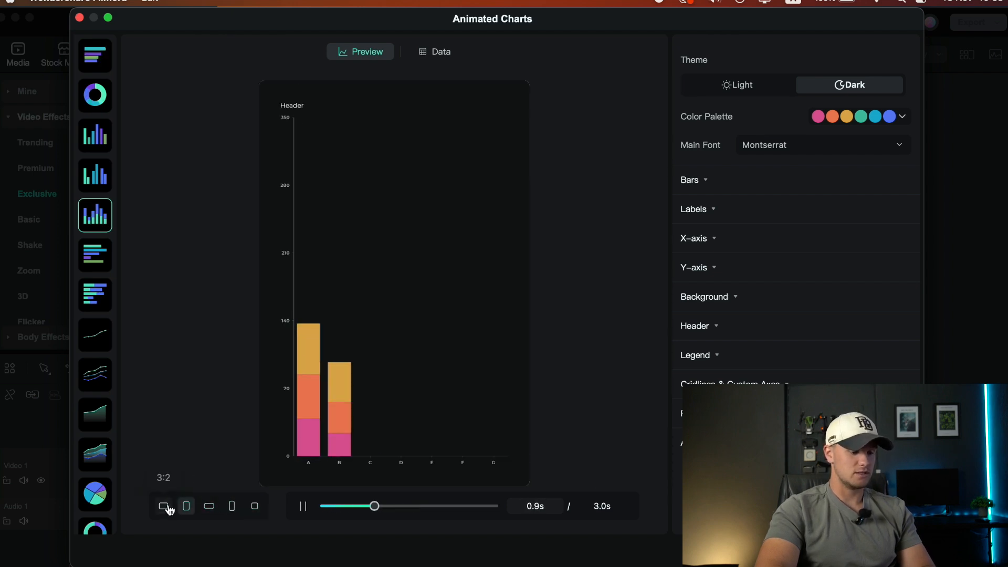
{"action": "left_click", "coordinate": [163, 506]}
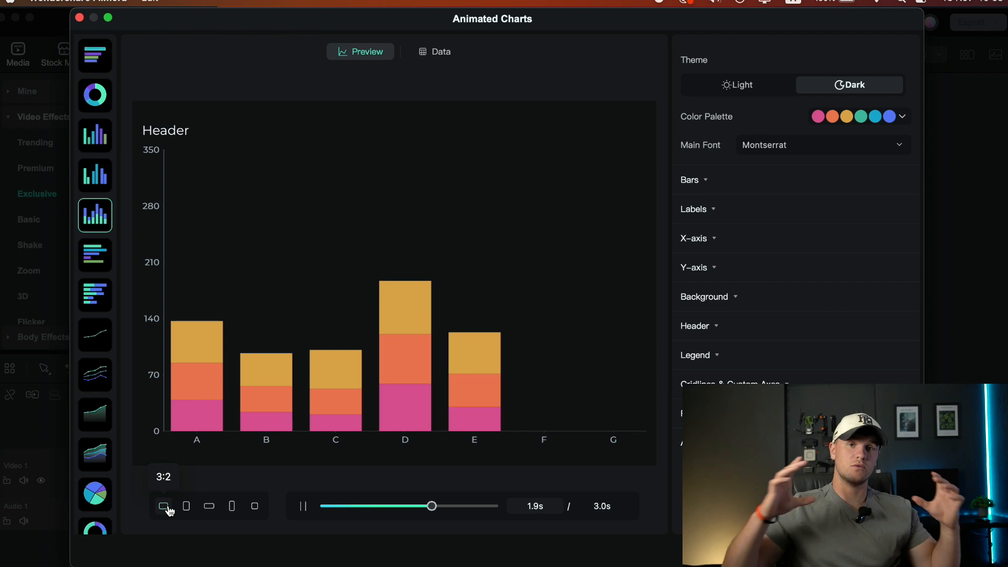
{"action": "left_click", "coordinate": [214, 510]}
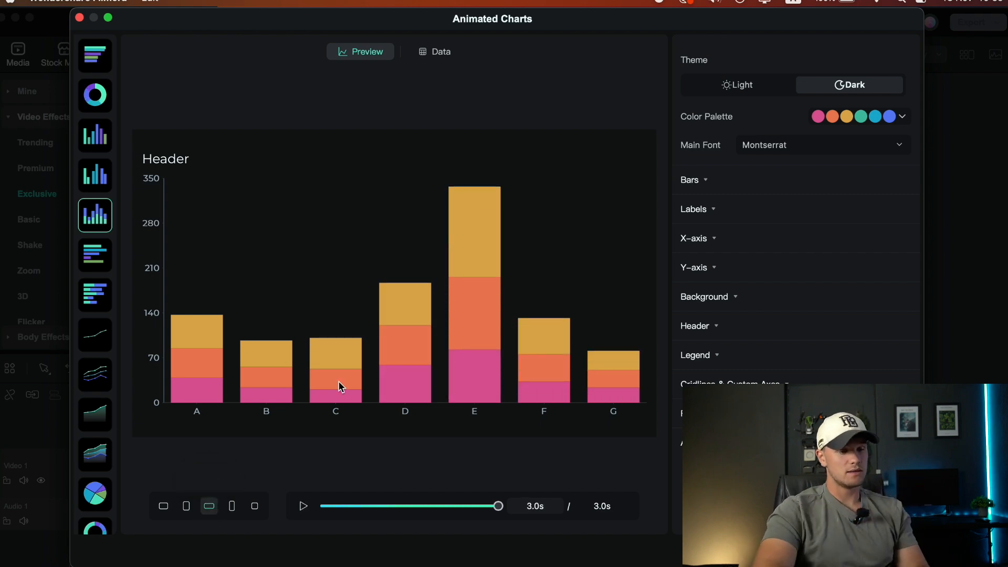
Examine the sample data table behind the stacked column chart, comparing it with the preview
{"action": "left_click", "coordinate": [422, 57]}
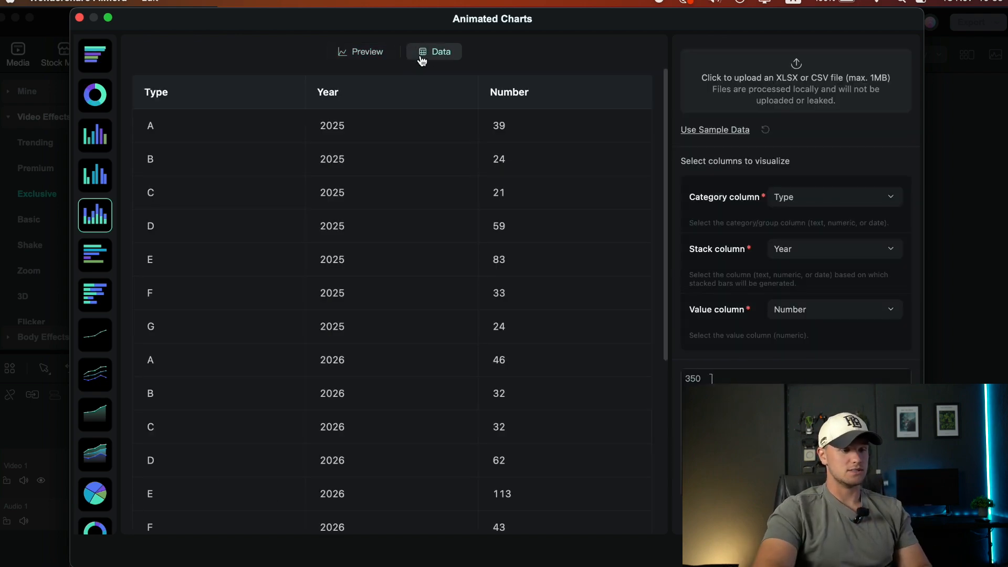
{"action": "left_click", "coordinate": [360, 51]}
{"action": "left_click", "coordinate": [434, 55]}
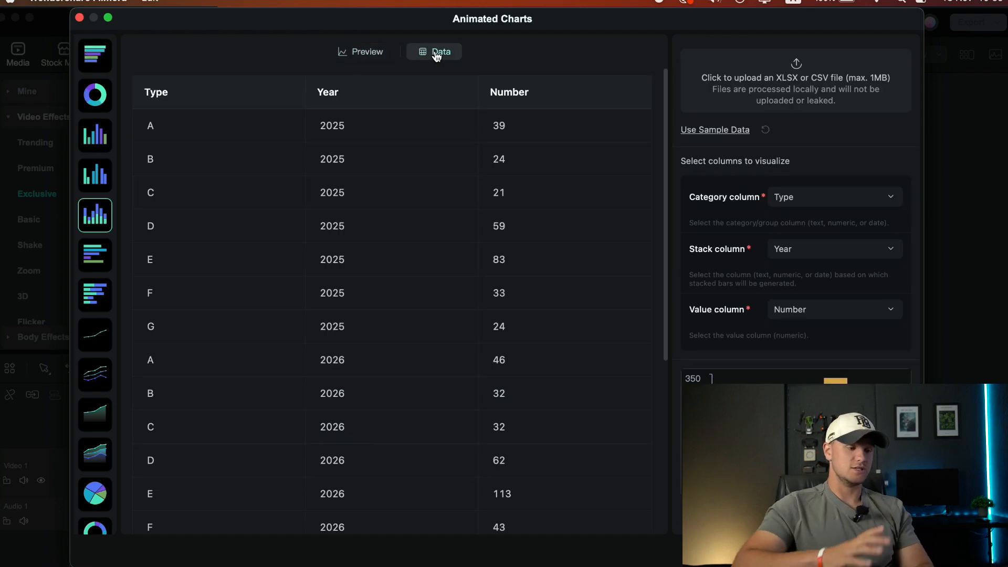
{"action": "scroll", "coordinate": [304, 297], "scroll_direction": "down", "scroll_amount": 2}
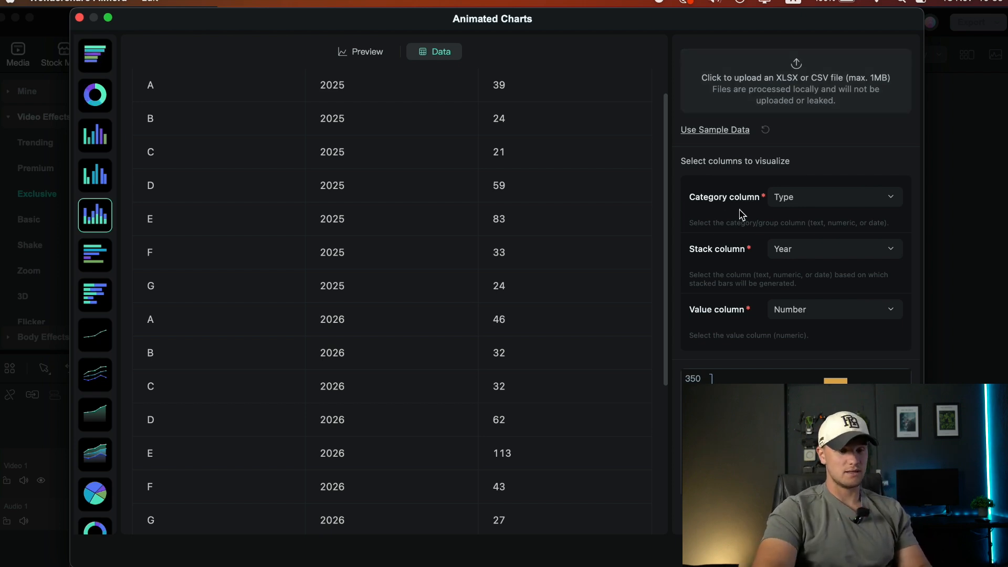
Look through the available choices for the category, stack and value columns without changing them
{"action": "left_click", "coordinate": [784, 198]}
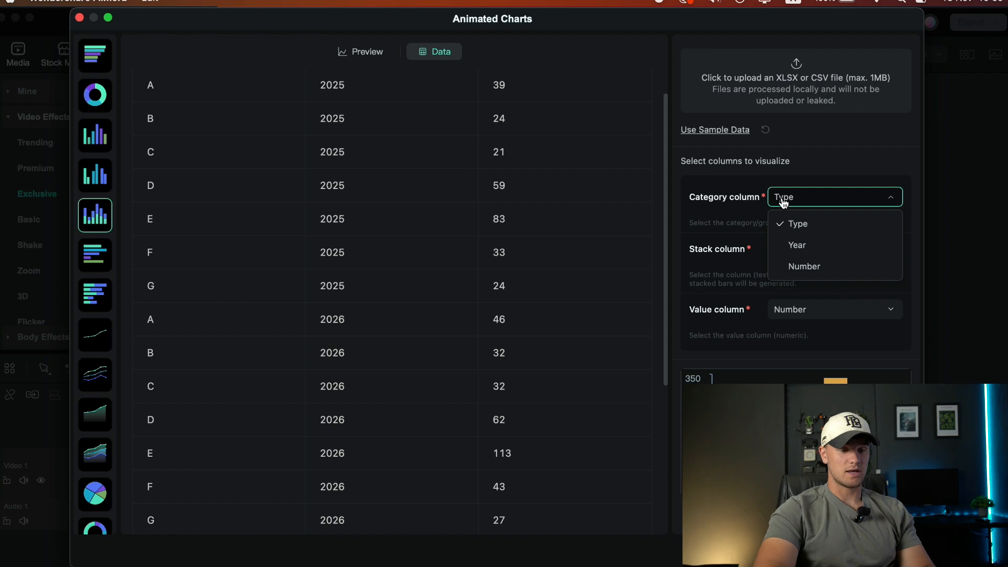
{"action": "left_click", "coordinate": [761, 205]}
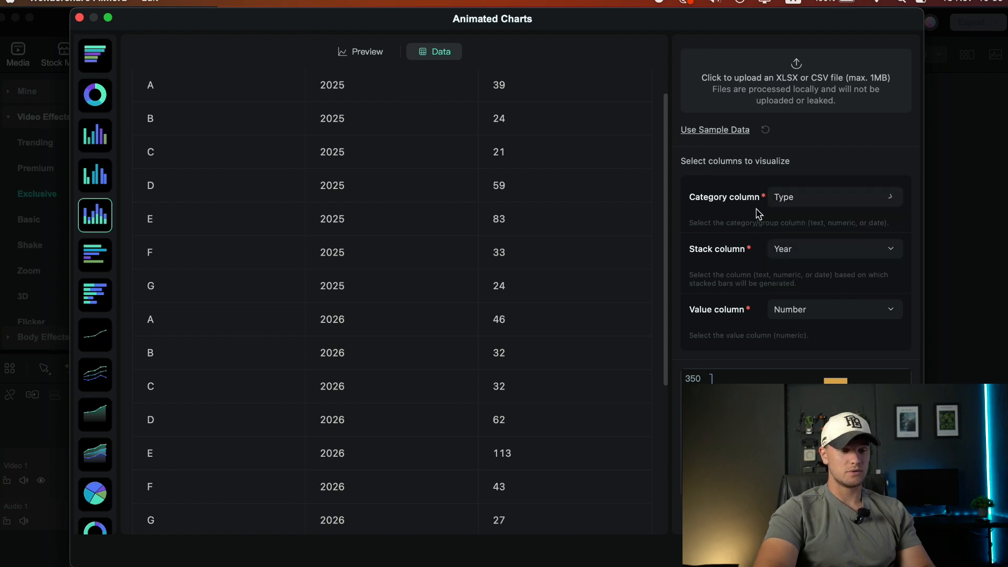
{"action": "left_click", "coordinate": [769, 251]}
{"action": "left_click", "coordinate": [737, 268]}
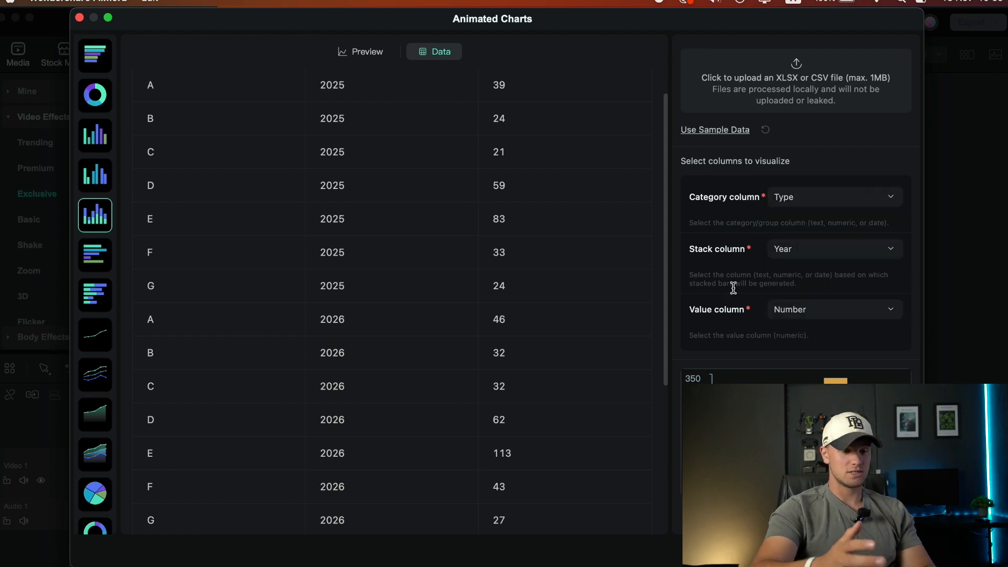
{"action": "left_click", "coordinate": [790, 313]}
{"action": "left_click", "coordinate": [720, 286]}
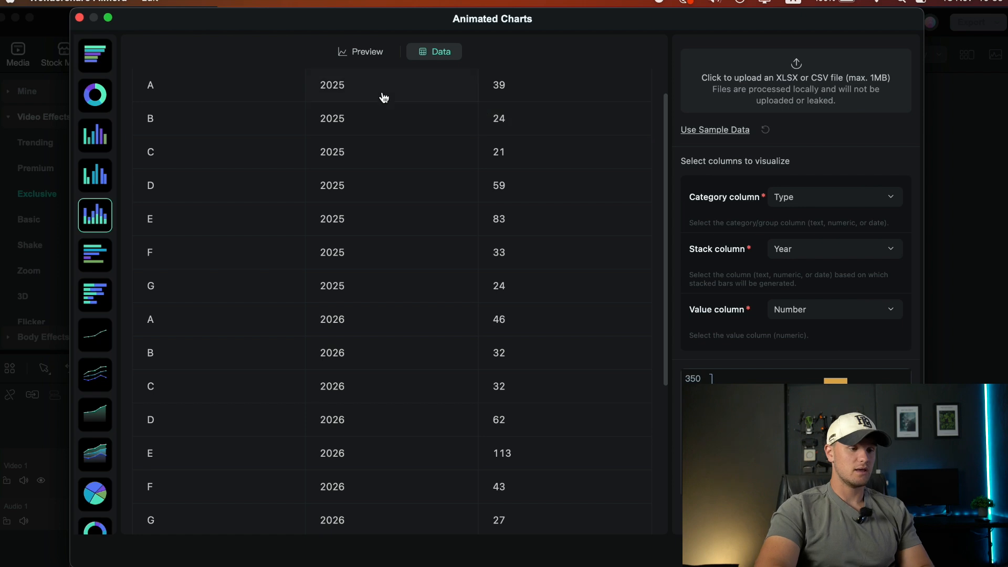
Return to the chart preview and try the Light theme before restoring the Dark theme
{"action": "left_click", "coordinate": [355, 50]}
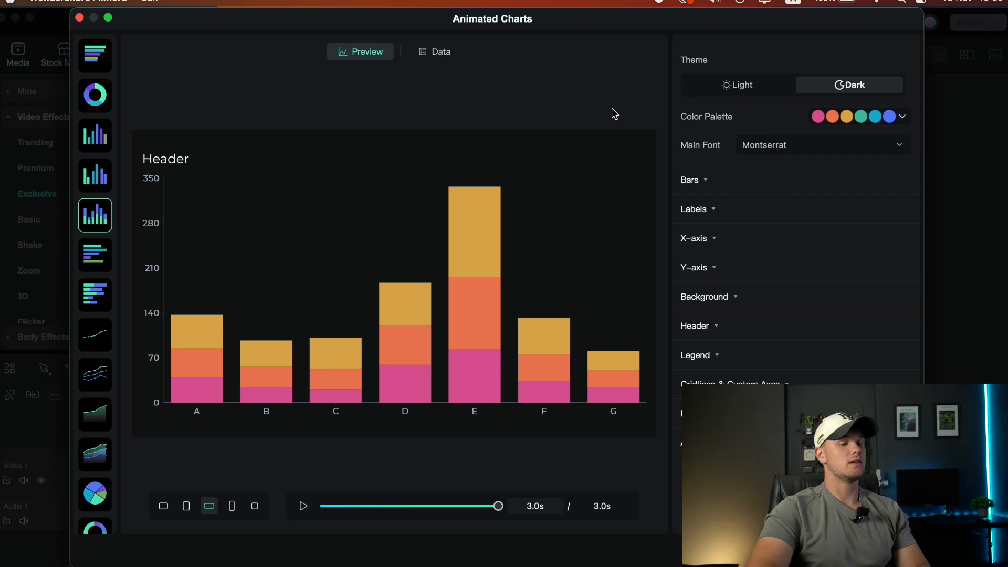
{"action": "left_click", "coordinate": [724, 88]}
{"action": "left_click", "coordinate": [868, 90]}
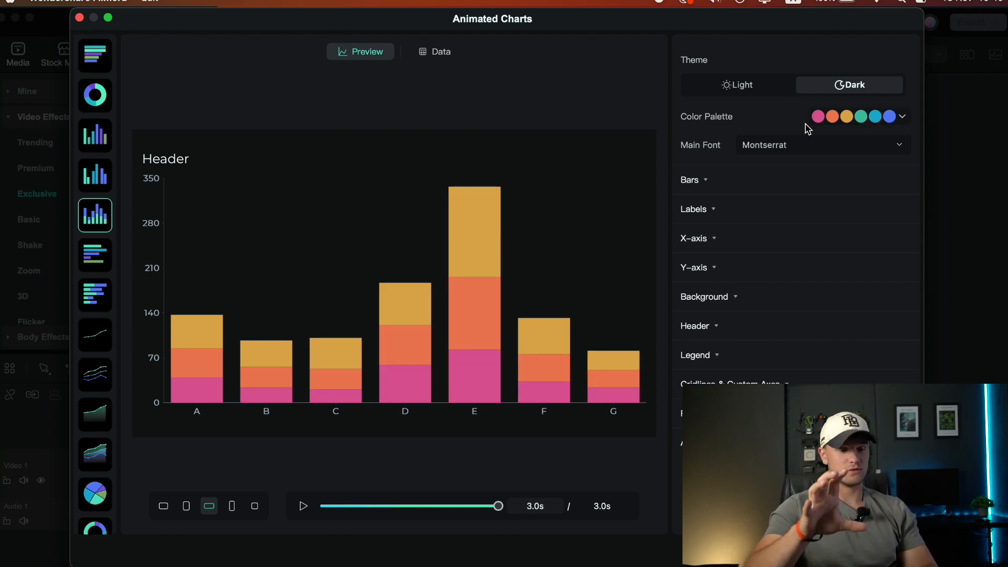
Apply the navy, slate, blue and red color palette after trying the green one, and set the main font to Noto Sans KR
{"action": "left_click", "coordinate": [857, 116]}
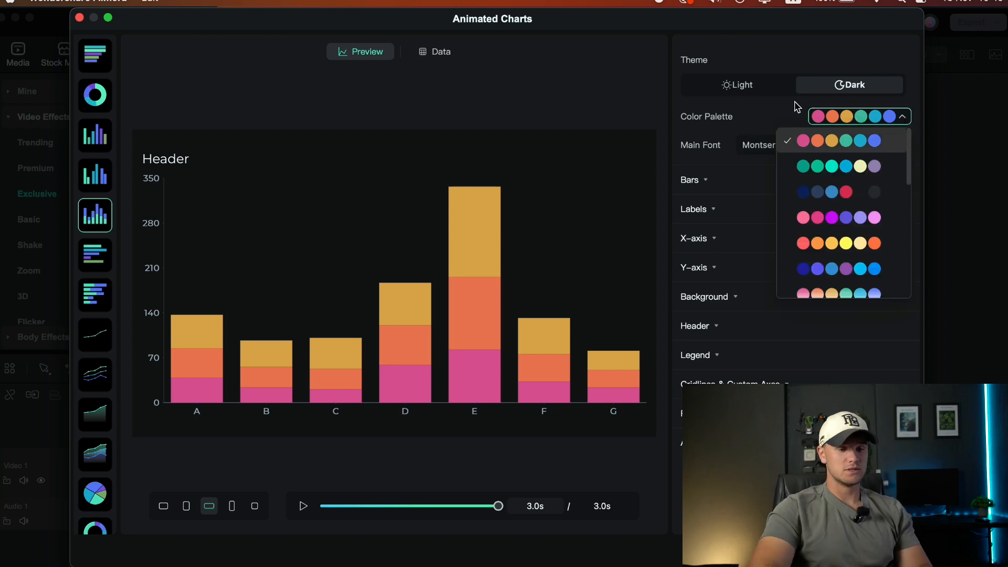
{"action": "left_click", "coordinate": [798, 166]}
{"action": "left_click", "coordinate": [816, 120]}
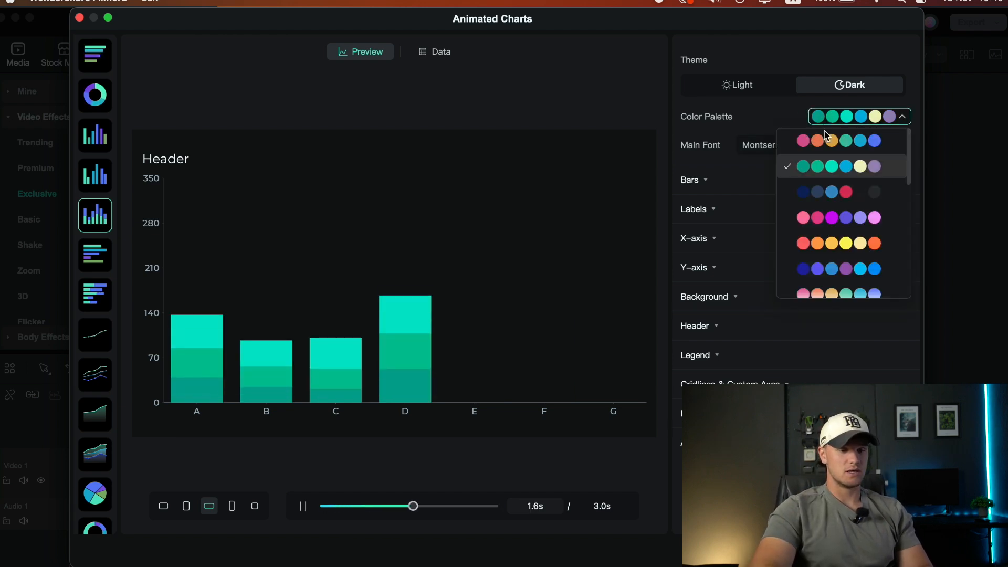
{"action": "left_click", "coordinate": [825, 190]}
{"action": "left_click", "coordinate": [848, 113]}
{"action": "scroll", "coordinate": [840, 220], "scroll_direction": "down", "scroll_amount": 5}
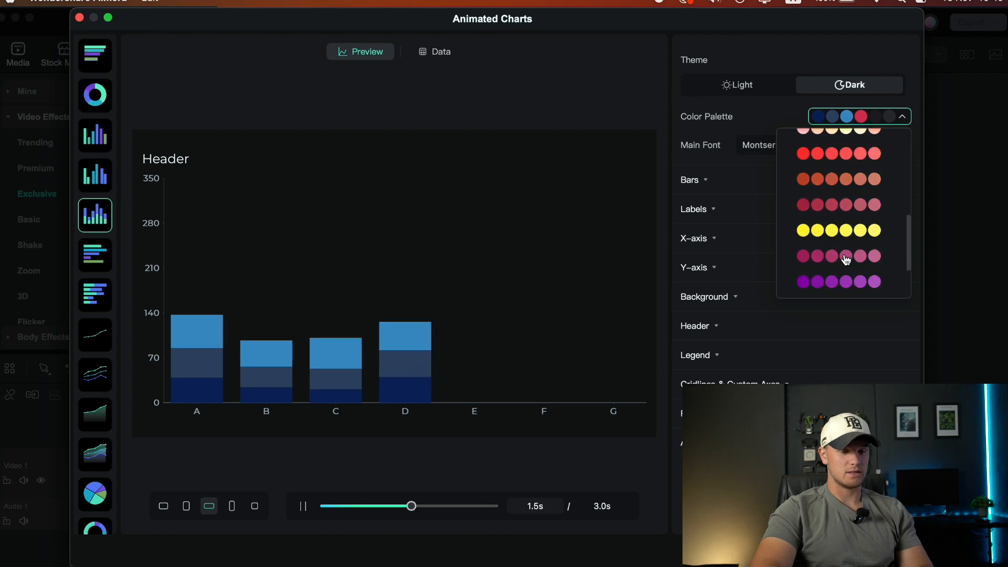
{"action": "scroll", "coordinate": [840, 220], "scroll_direction": "up", "scroll_amount": 6}
{"action": "left_click", "coordinate": [744, 116]}
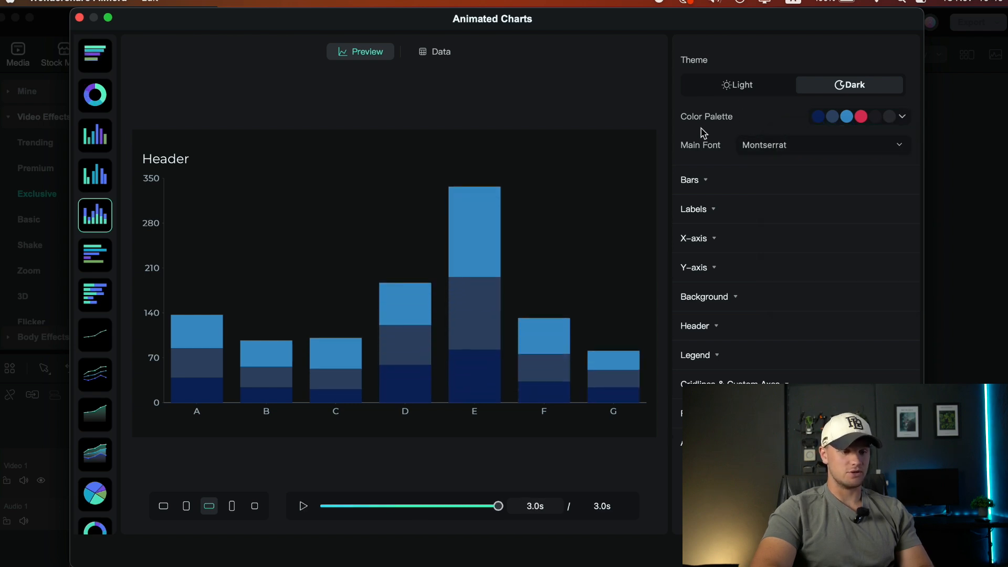
{"action": "left_click", "coordinate": [775, 147]}
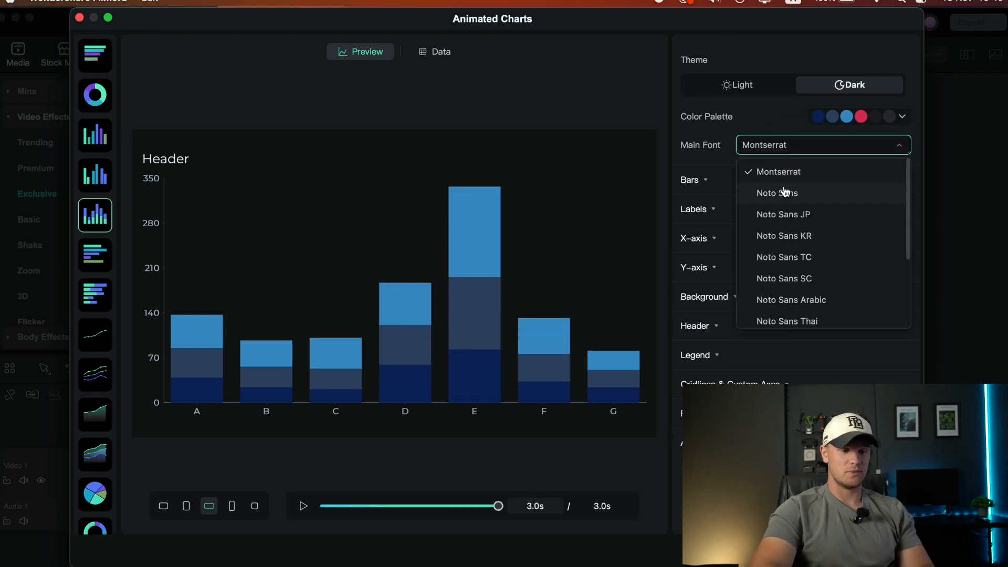
{"action": "left_click", "coordinate": [784, 239]}
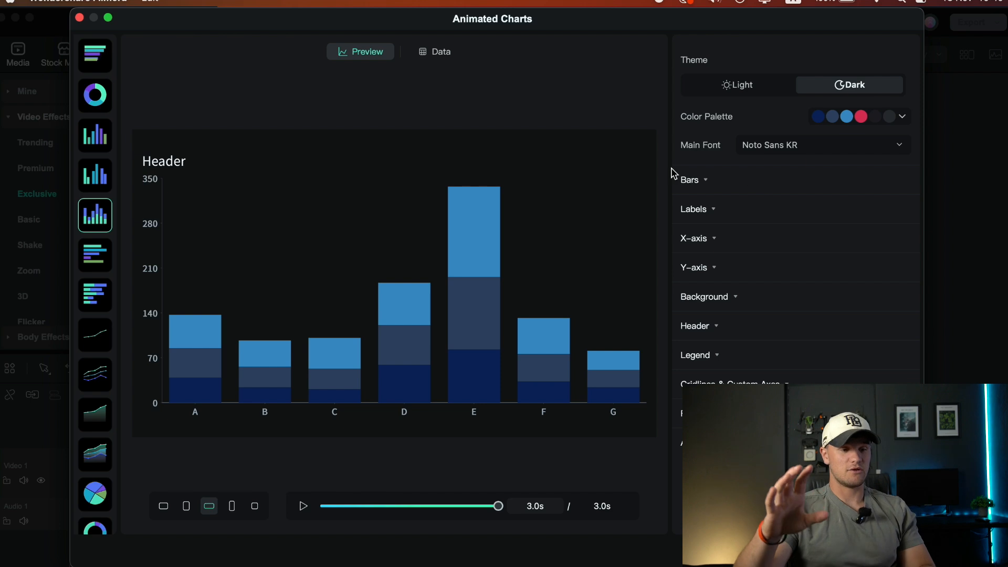
Set the bar spacing to 34 and check the Color By options, keeping Year
{"action": "left_click", "coordinate": [691, 180]}
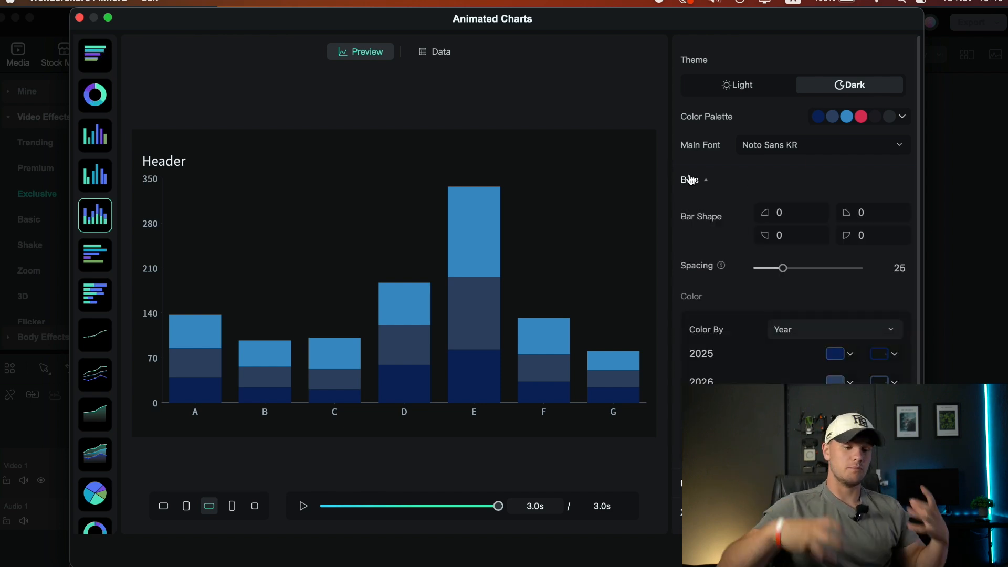
{"action": "left_click_drag", "start_coordinate": [783, 268], "coordinate": [794, 270]}
{"action": "scroll", "coordinate": [749, 305], "scroll_direction": "down", "scroll_amount": 2}
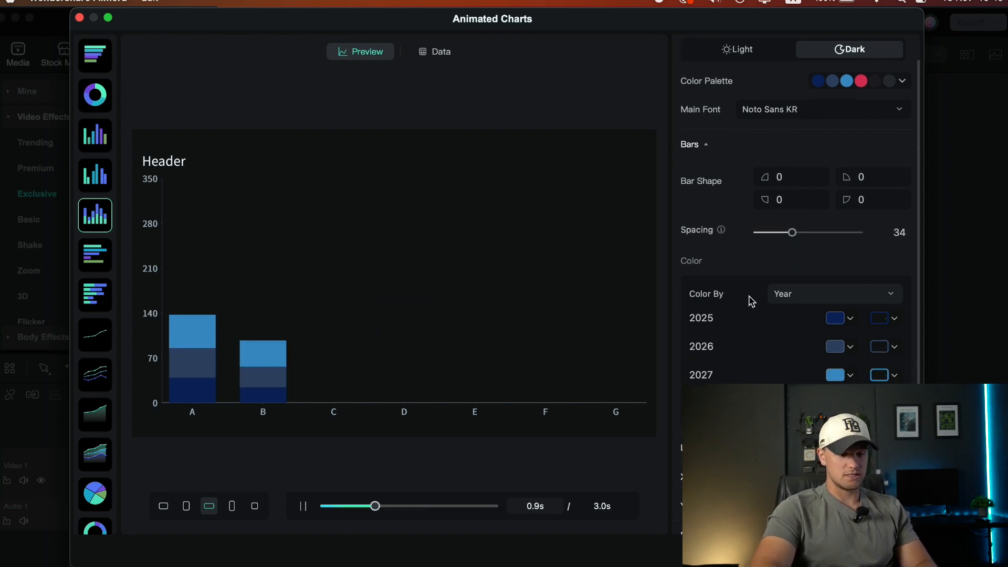
{"action": "left_click", "coordinate": [789, 298]}
{"action": "left_click", "coordinate": [765, 367]}
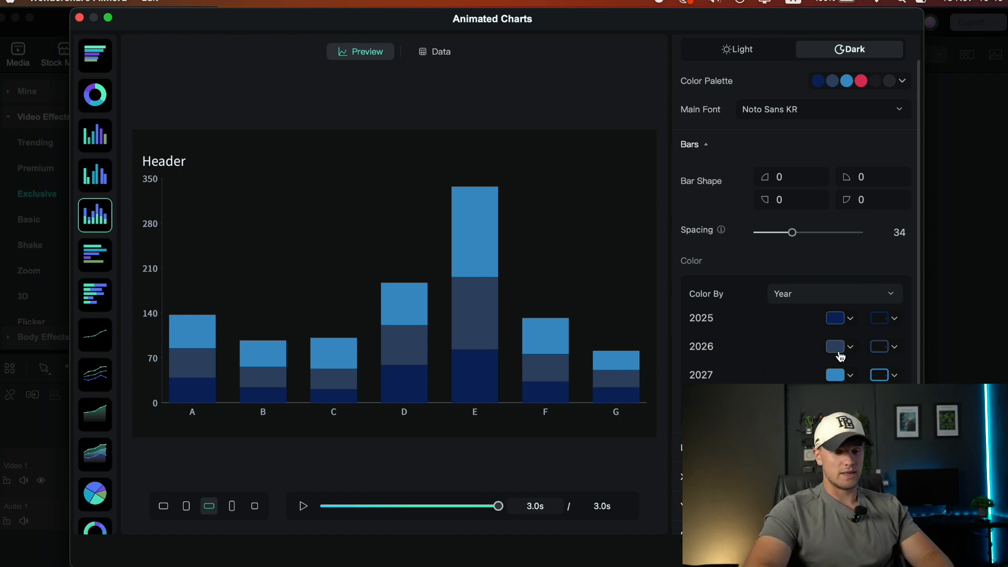
Change the bar color for 2026 to red and the bar color for 2027 to #1E1E24
{"action": "left_click", "coordinate": [839, 351]}
{"action": "left_click", "coordinate": [744, 314]}
{"action": "left_click", "coordinate": [787, 377]}
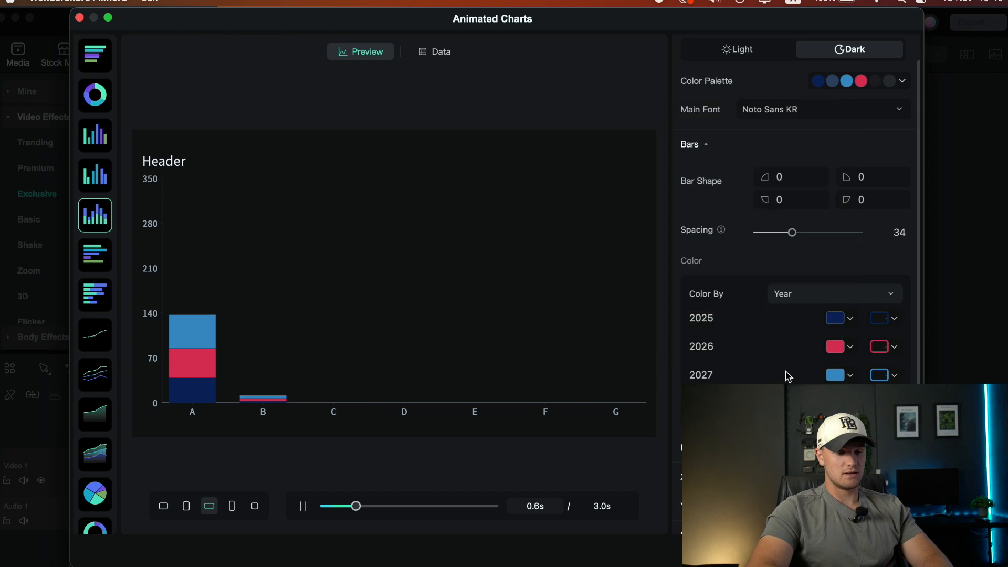
{"action": "left_click", "coordinate": [836, 375]}
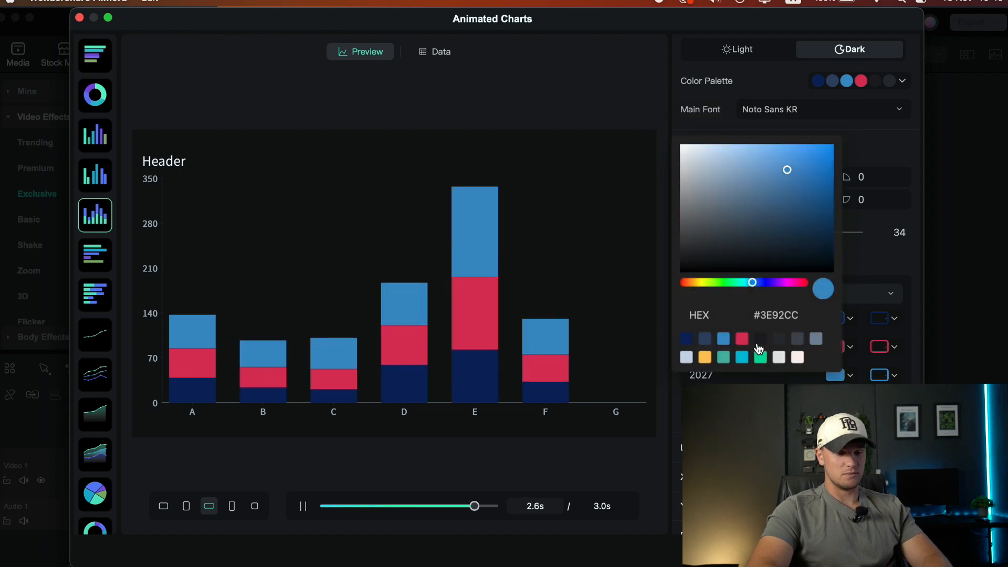
{"action": "left_click", "coordinate": [759, 342]}
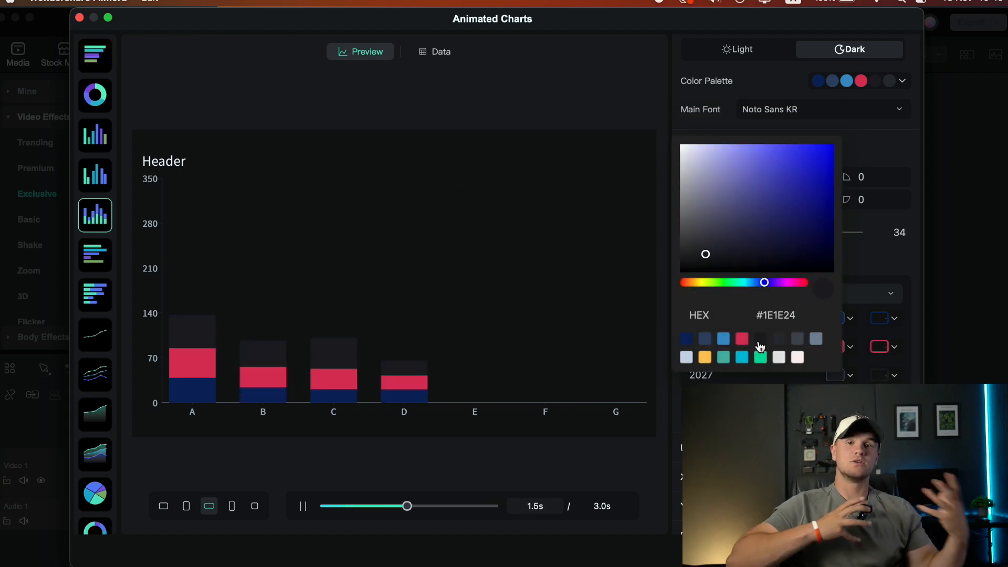
{"action": "left_click", "coordinate": [791, 377]}
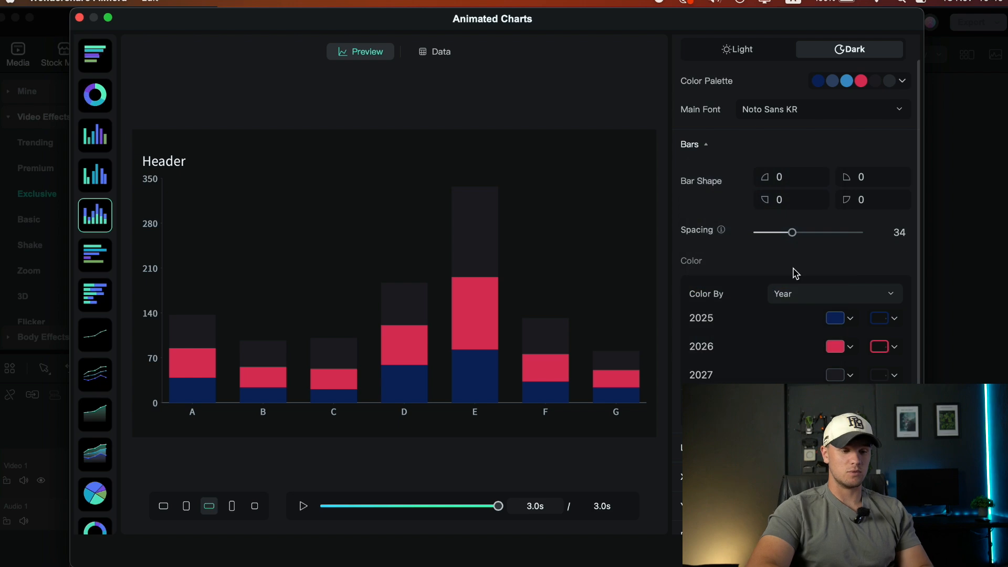
Set the spacing between the bars to 11
{"action": "left_click_drag", "start_coordinate": [792, 232], "coordinate": [769, 235]}
Try showing the data point labels on the bars and turn them off again
{"action": "scroll", "coordinate": [745, 268], "scroll_direction": "down", "scroll_amount": 3}
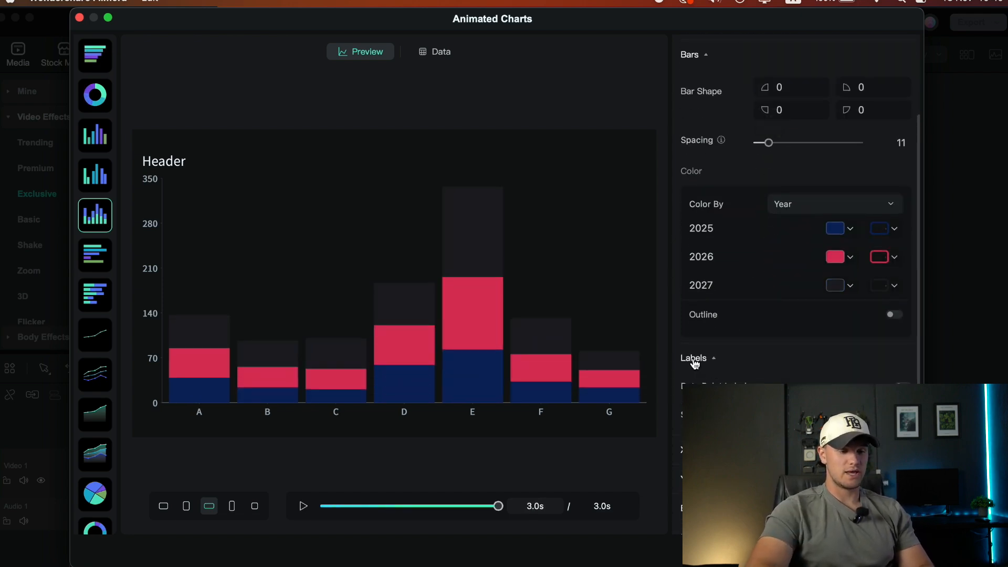
{"action": "left_click", "coordinate": [901, 386]}
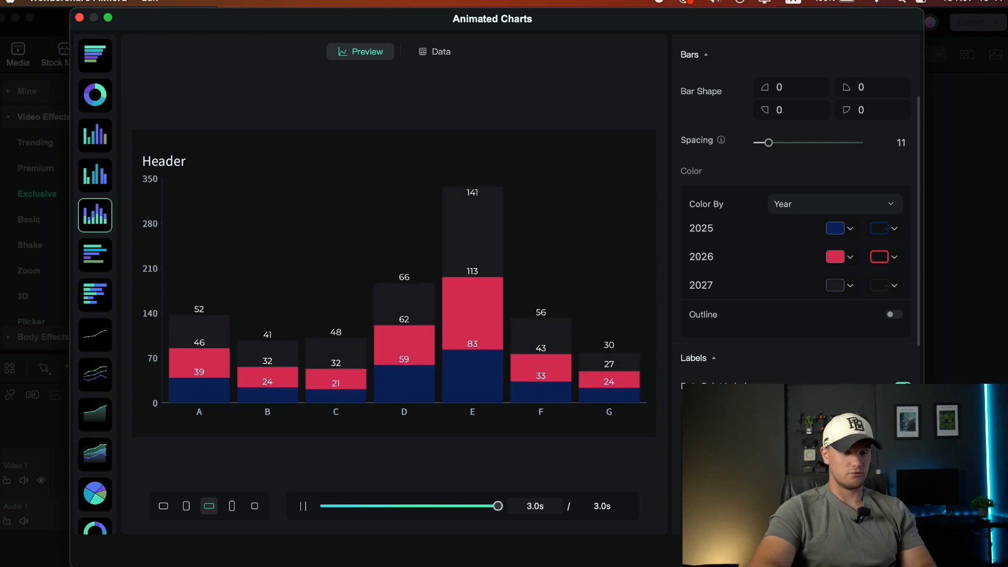
{"action": "left_click", "coordinate": [902, 387]}
Review the stacked column chart's label, X-axis and canvas background settings
{"action": "scroll", "coordinate": [725, 358], "scroll_direction": "down", "scroll_amount": 4}
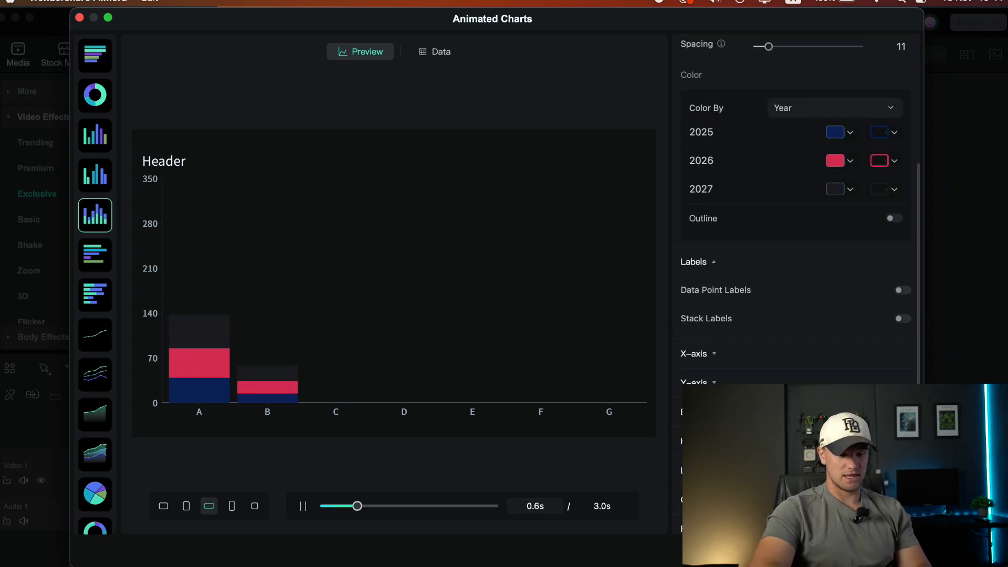
{"action": "left_click", "coordinate": [725, 357]}
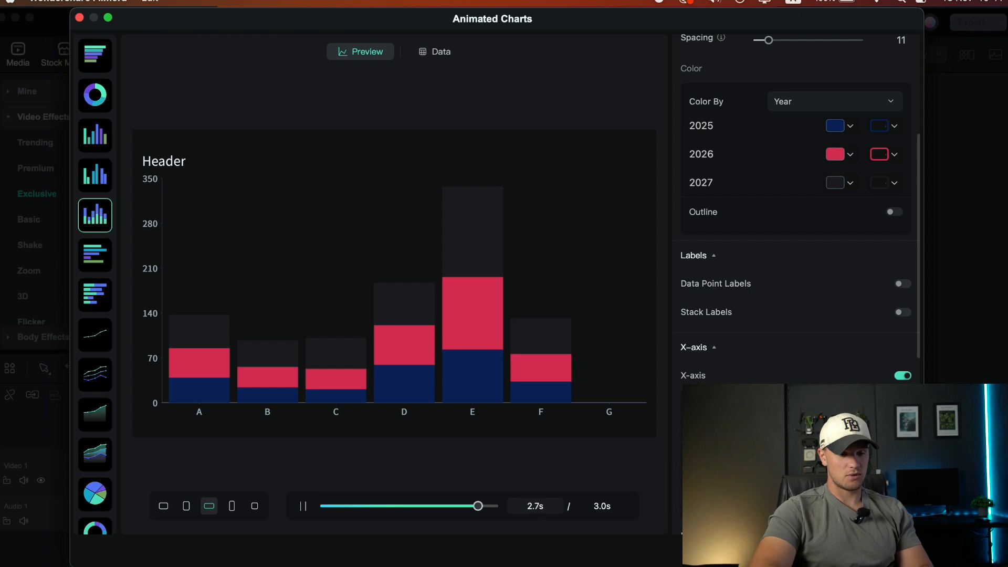
{"action": "scroll", "coordinate": [725, 358], "scroll_direction": "down", "scroll_amount": 3}
{"action": "scroll", "coordinate": [725, 361], "scroll_direction": "down", "scroll_amount": 8}
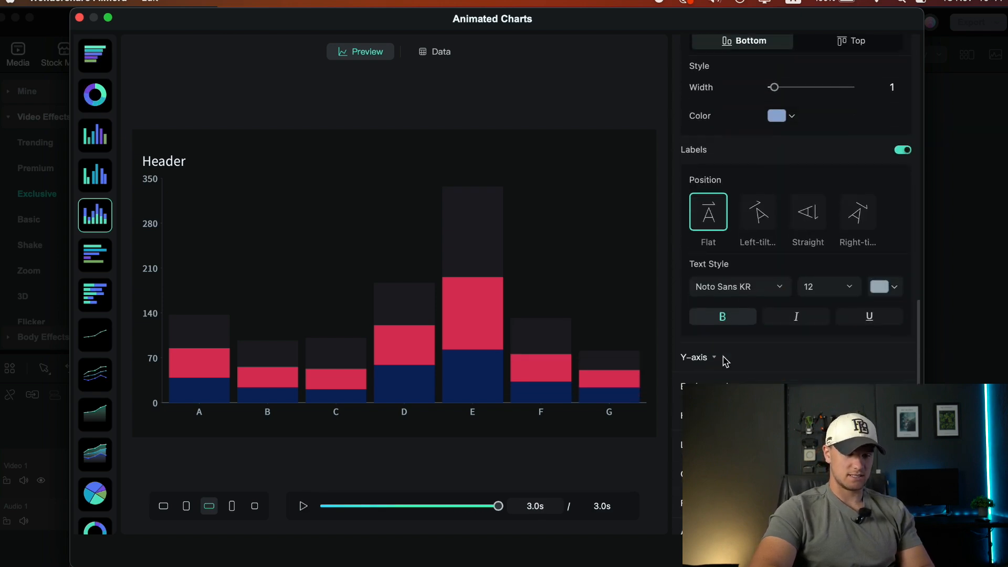
{"action": "scroll", "coordinate": [727, 373], "scroll_direction": "down", "scroll_amount": 3}
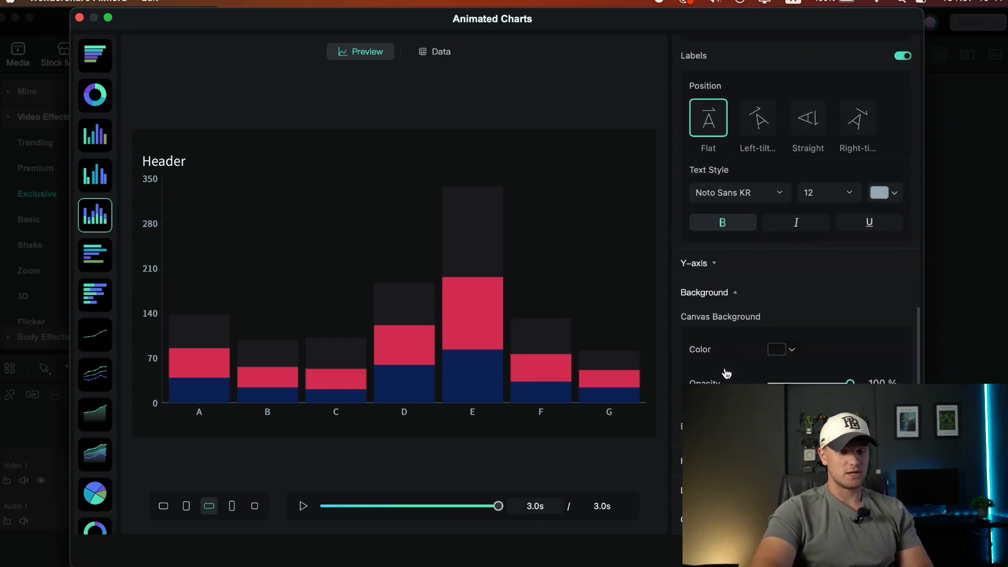
{"action": "scroll", "coordinate": [751, 329], "scroll_direction": "down", "scroll_amount": 3}
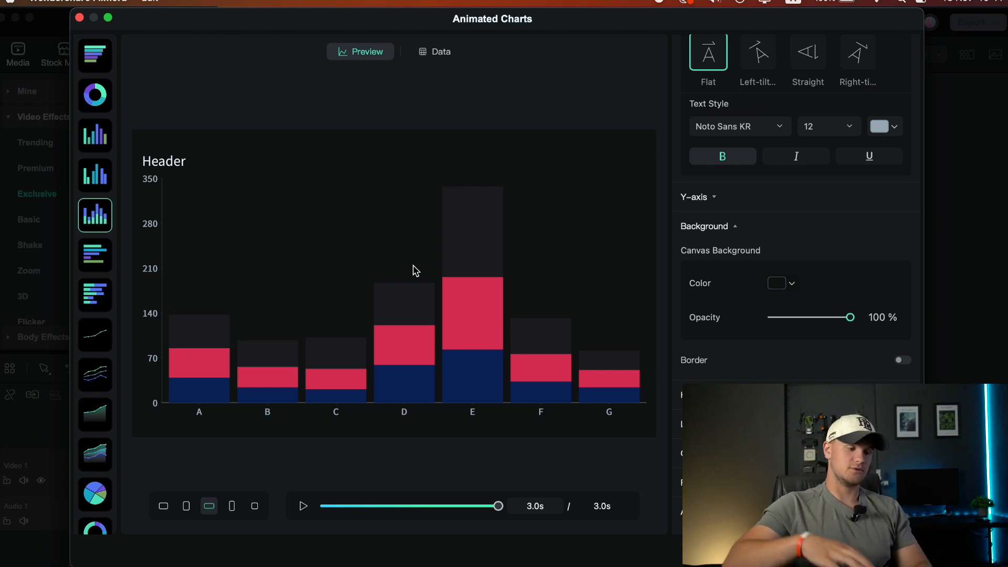
Switch to the single line chart and set its line to Curve, Dashed Line and Gaps in Line for missing data points
{"action": "left_click", "coordinate": [110, 340]}
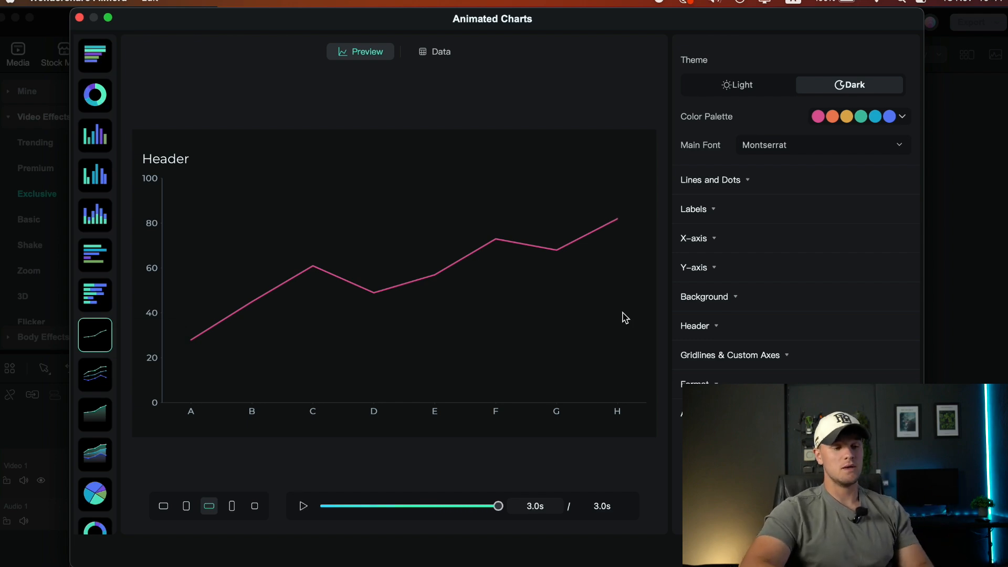
{"action": "left_click", "coordinate": [718, 181]}
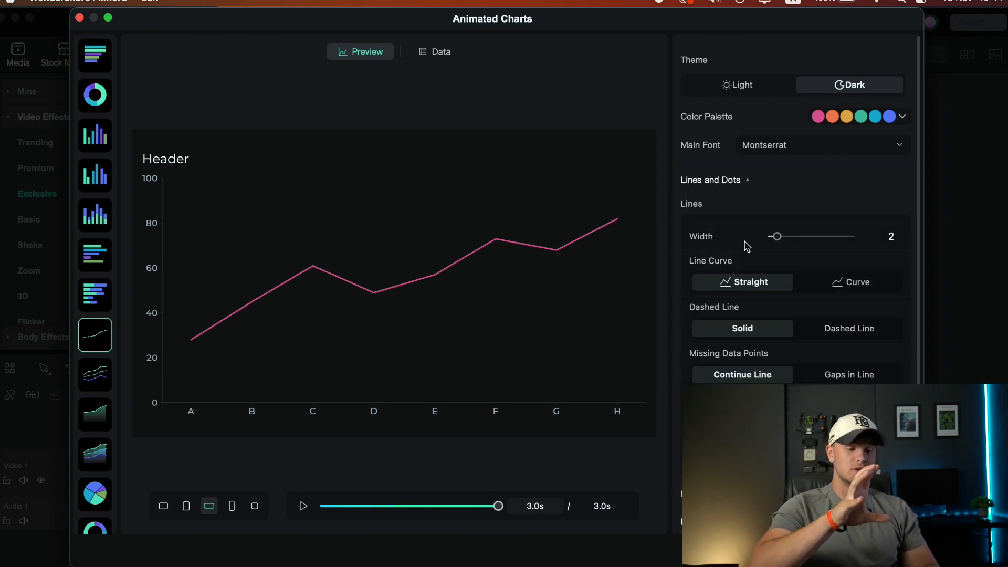
{"action": "left_click", "coordinate": [827, 292]}
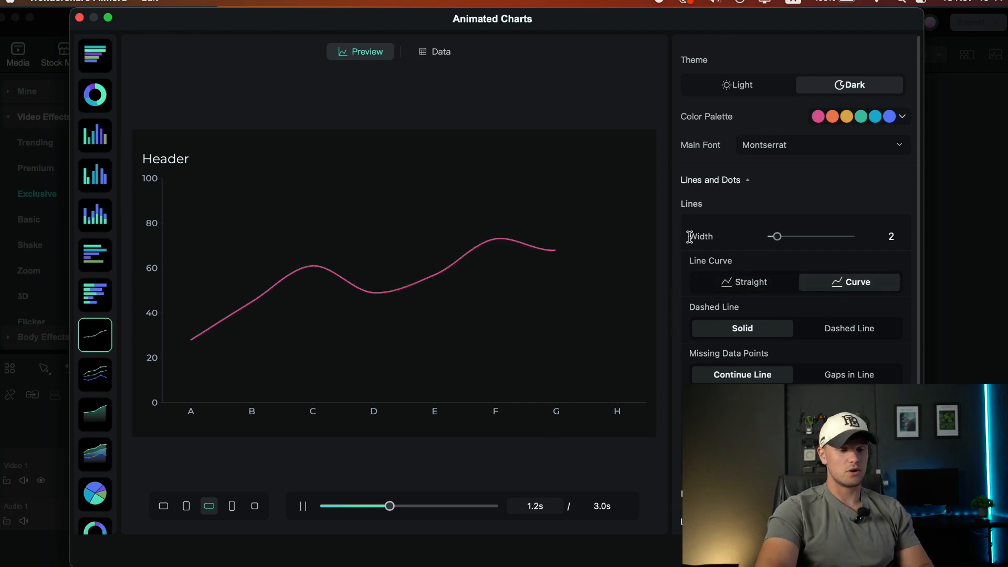
{"action": "left_click", "coordinate": [827, 329]}
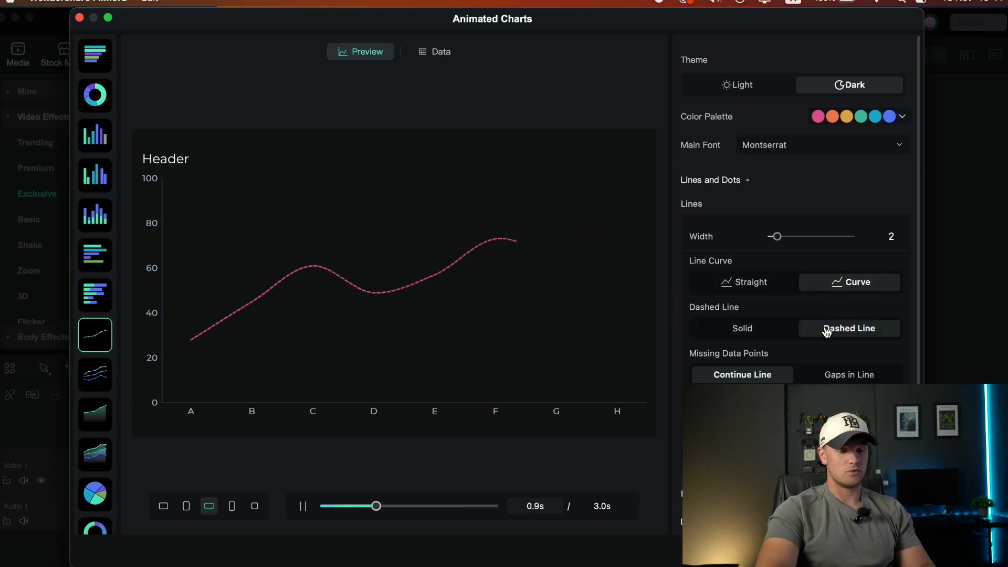
{"action": "left_click", "coordinate": [823, 374]}
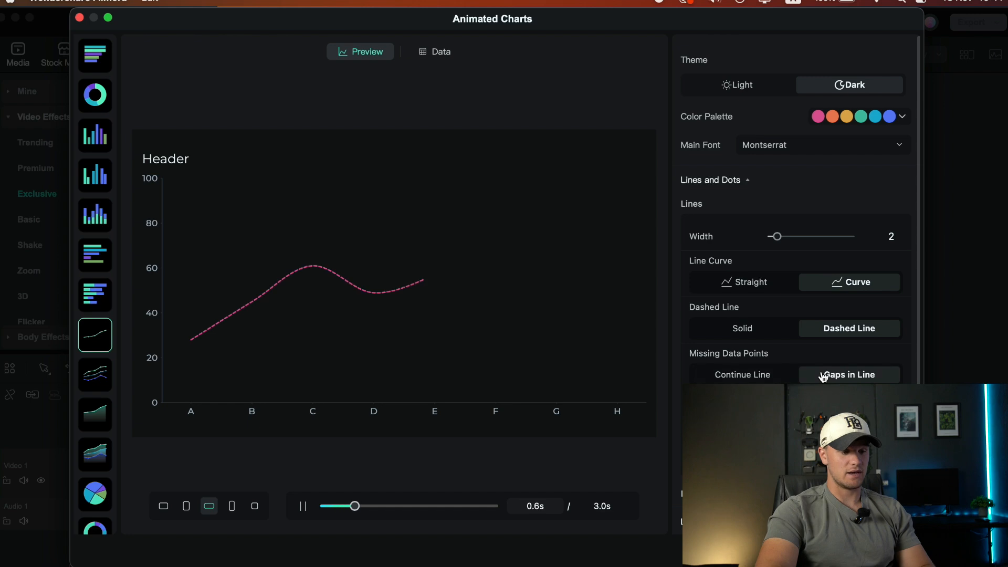
Add the customized line chart to the timeline and play back its clip
{"action": "scroll", "coordinate": [822, 376], "scroll_direction": "down", "scroll_amount": 3}
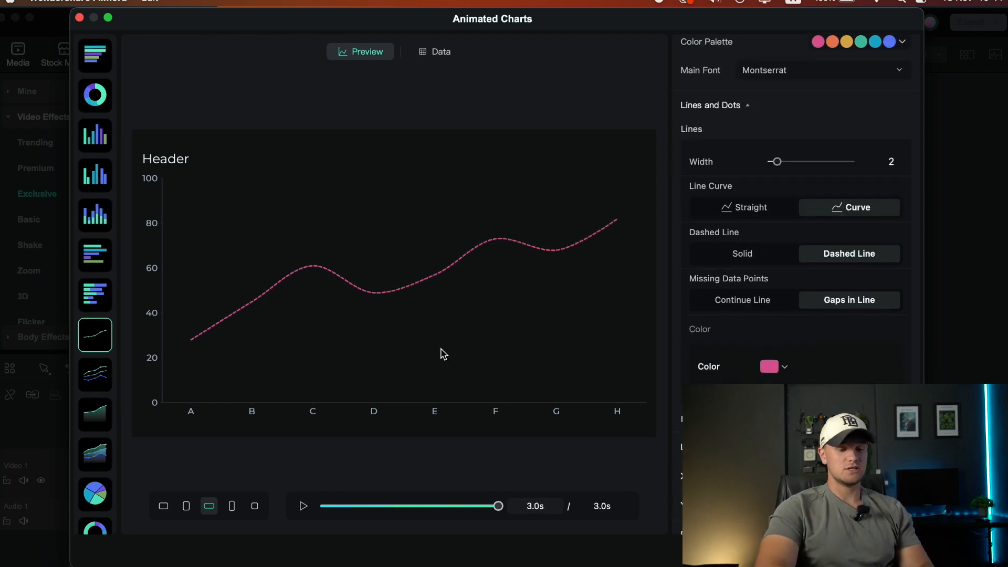
{"action": "scroll", "coordinate": [682, 360], "scroll_direction": "down", "scroll_amount": 5}
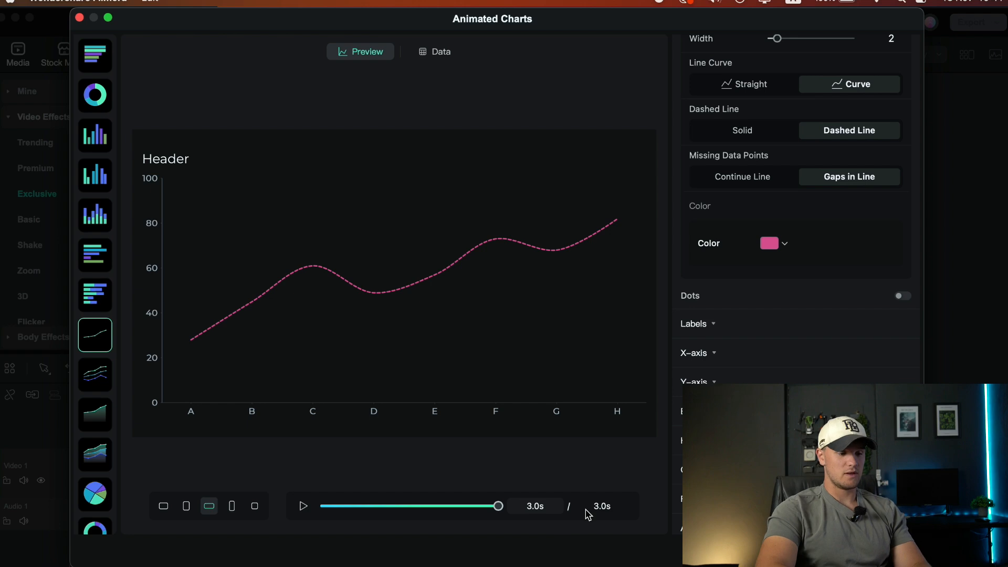
{"action": "scroll", "coordinate": [795, 210], "scroll_direction": "down", "scroll_amount": 1}
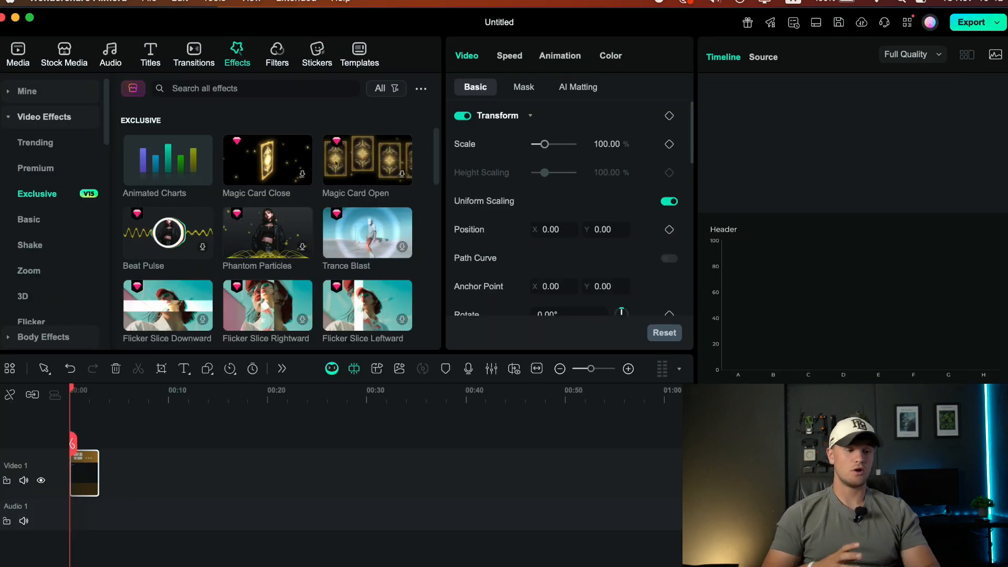
{"action": "key", "text": "space"}
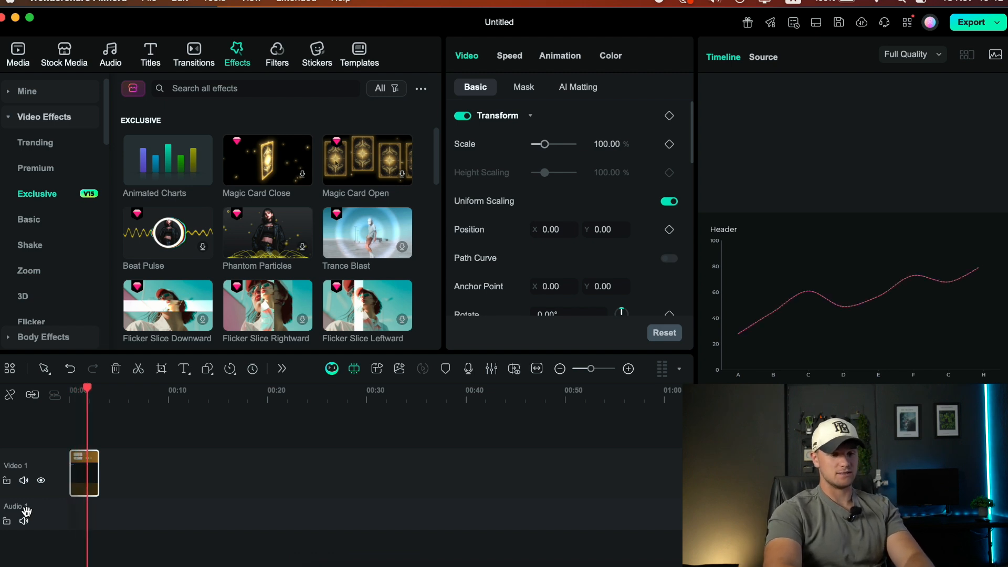
{"action": "left_click_drag", "start_coordinate": [98, 473], "coordinate": [138, 486]}
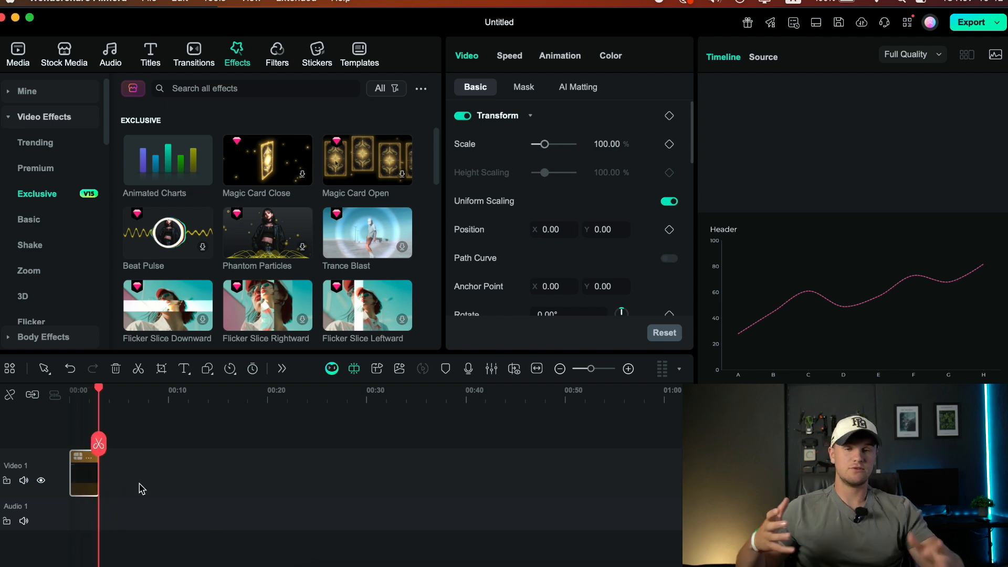